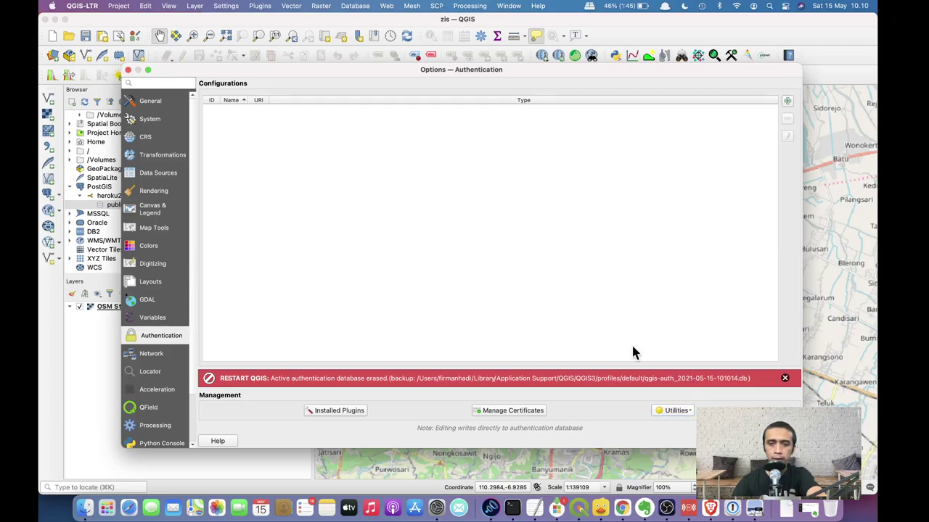
Close the options and locate the backup qgis-auth_2021-05-15-101014.db and the active qgis-auth.db in Finder.
key("Escape")
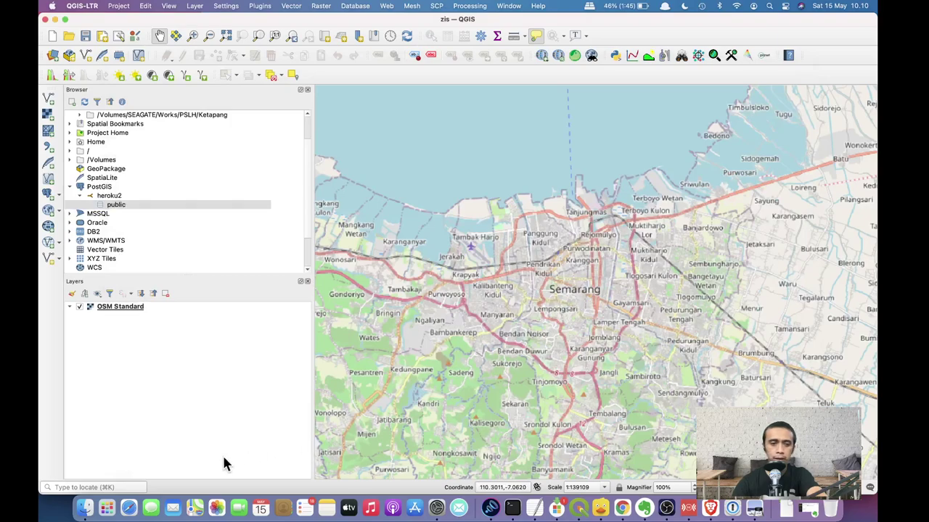
left_click(85, 508)
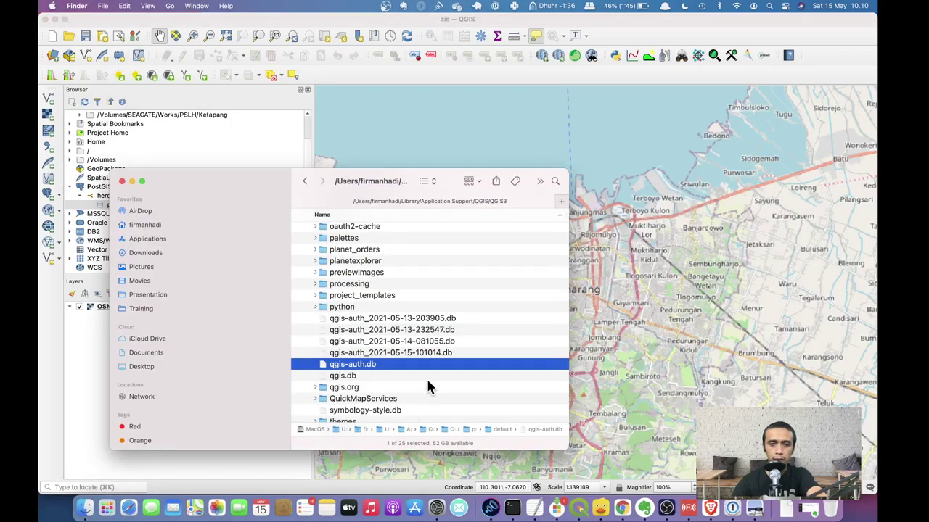
left_click(442, 356)
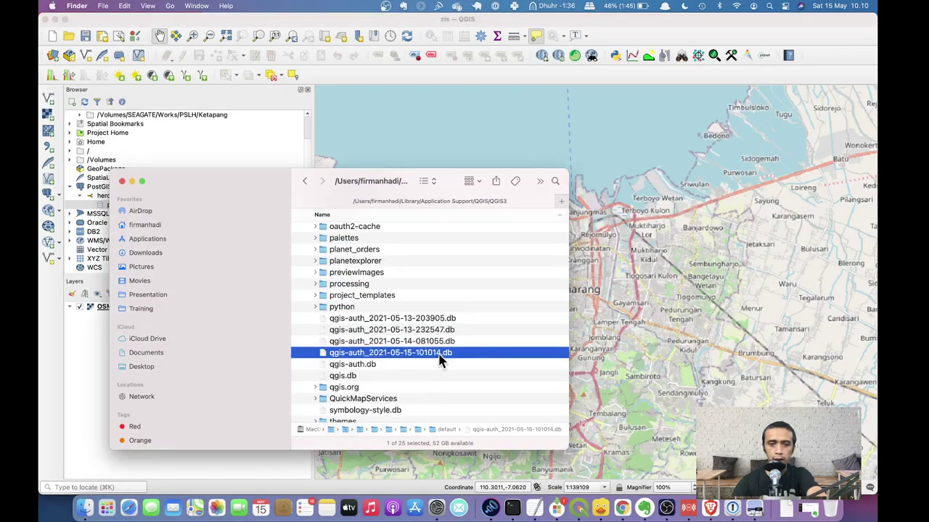
left_click(402, 364)
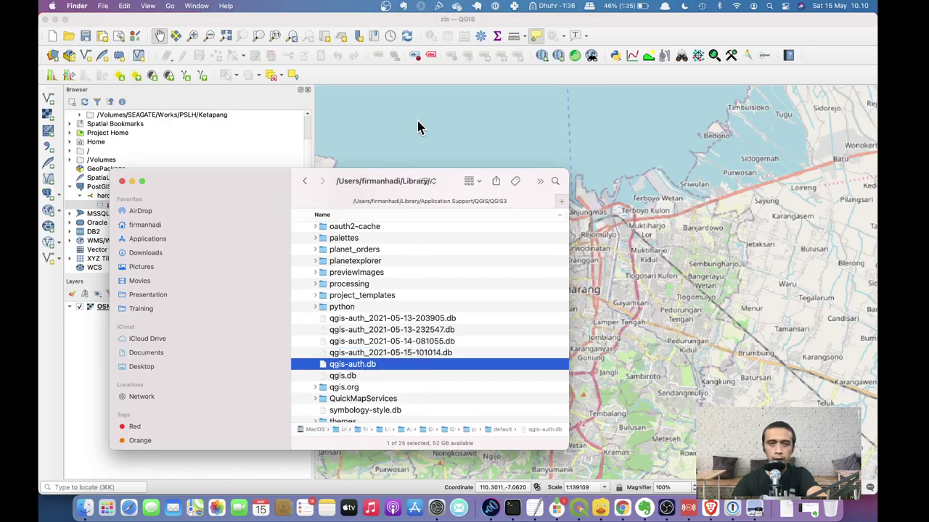
Return to QGIS, save the zis project, and restart the application.
left_click(422, 70)
left_click(84, 37)
left_click(82, 6)
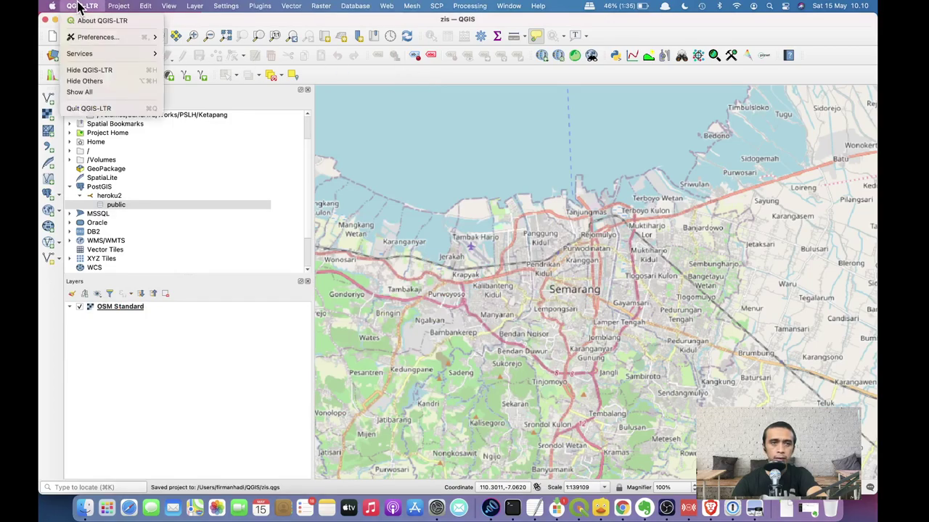
left_click(93, 110)
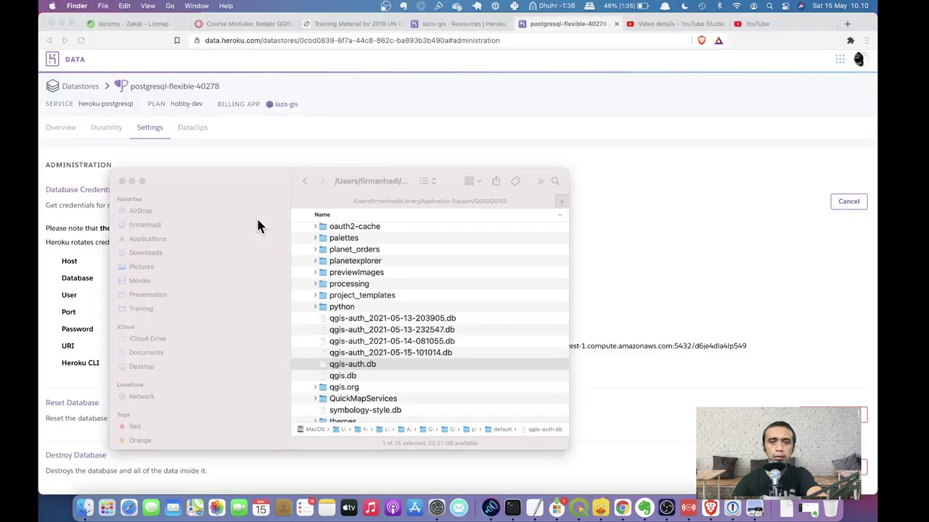
key("alt+space")
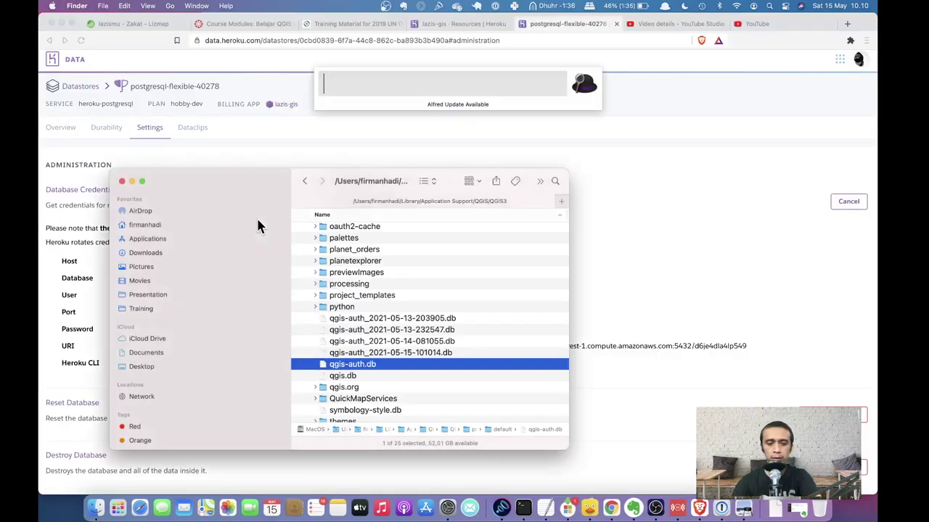
type("qg")
left_click(334, 115)
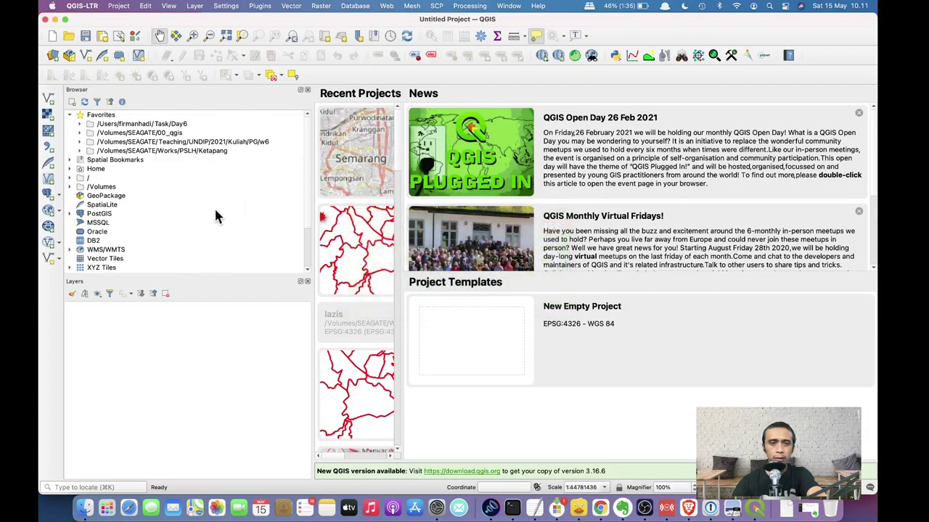
Expand the PostGIS connections and inspect the existing heroku2 connection and its available actions.
double_click(102, 214)
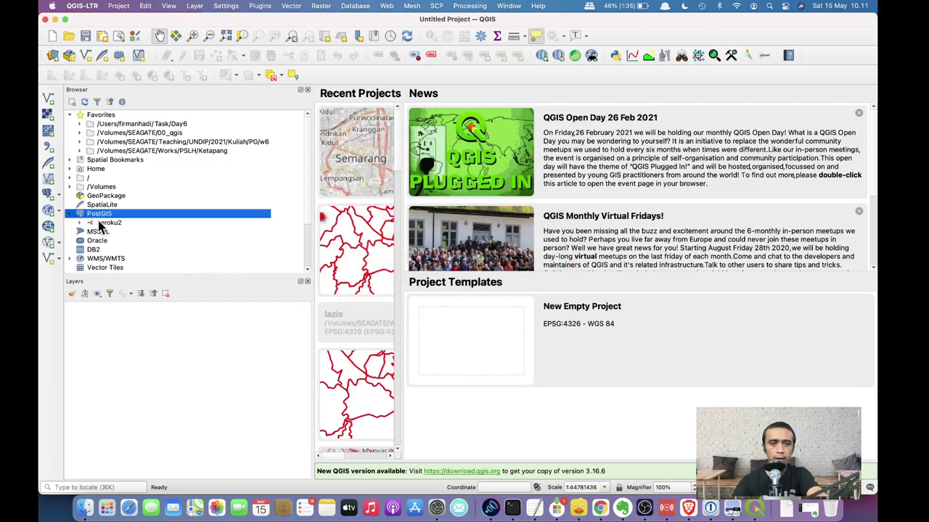
left_click(104, 222)
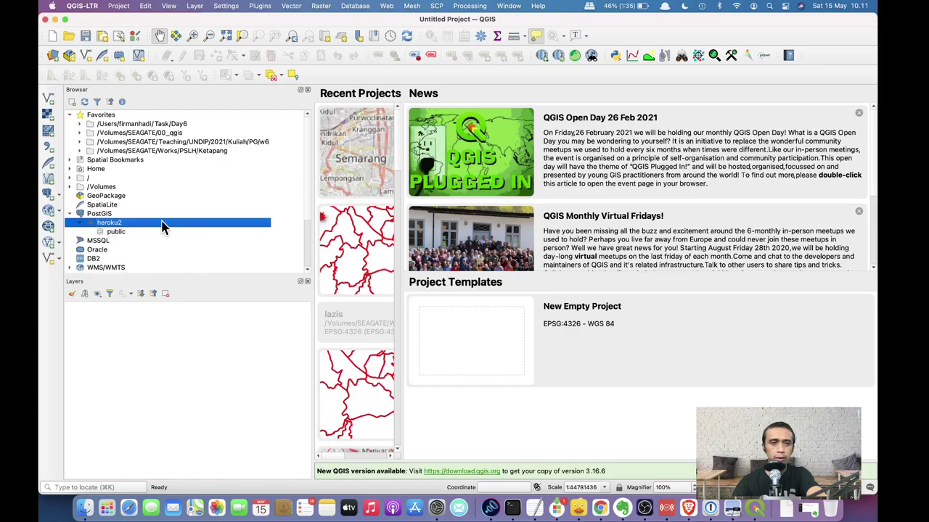
right_click(119, 225)
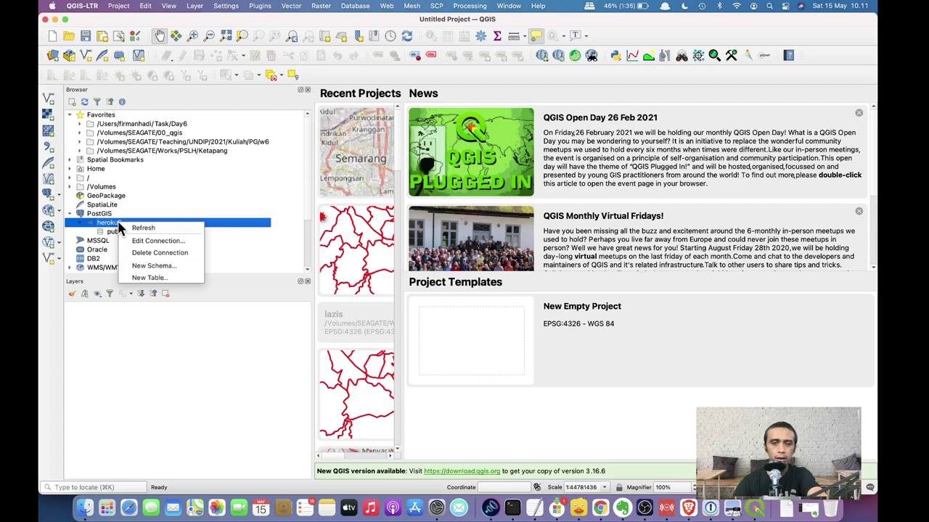
left_click(185, 379)
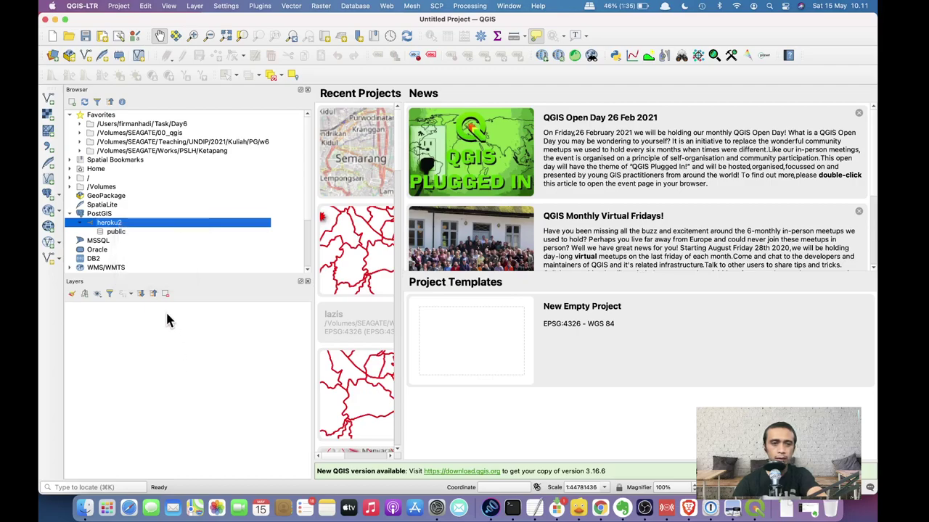
Check the stored authentication configurations in the QGIS options, then close the options.
left_click(228, 5)
left_click(238, 87)
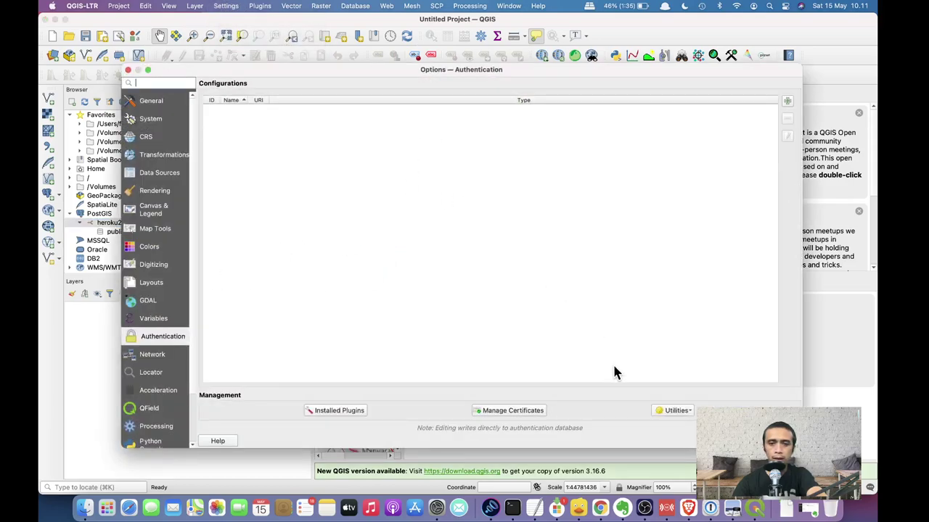
key("Escape")
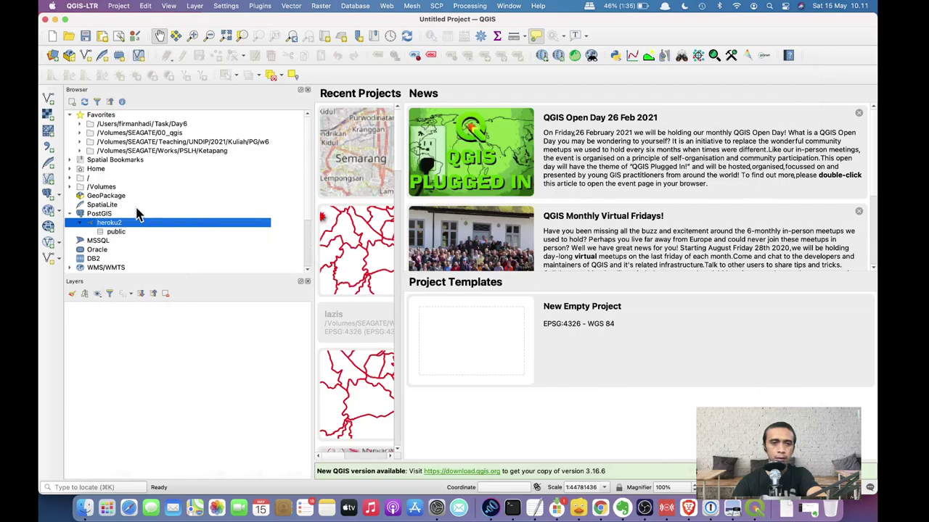
Start a new PostGIS connection and name it heroku3.
left_click(109, 215)
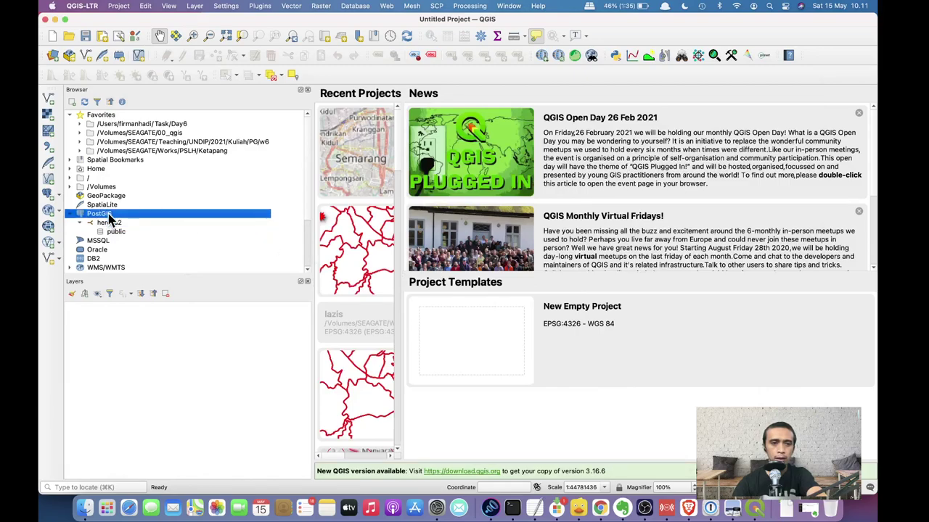
right_click(108, 219)
left_click(122, 227)
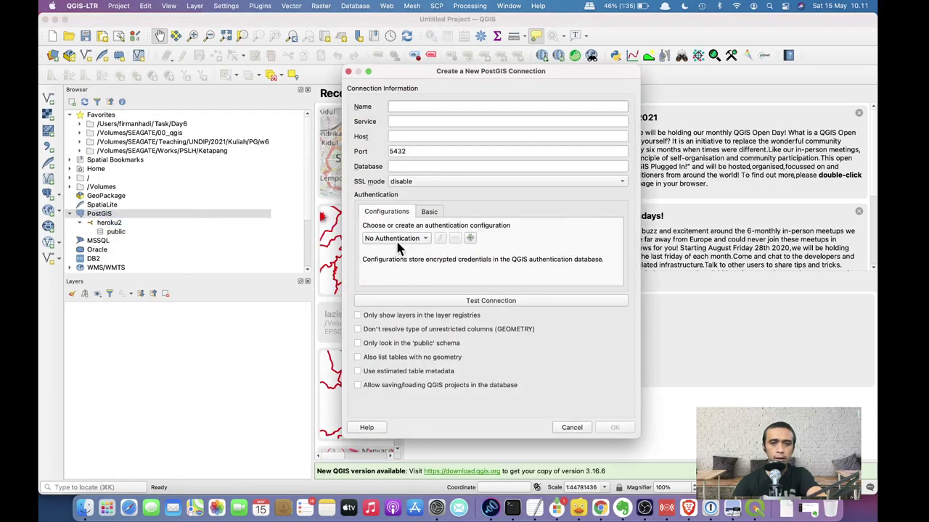
type("heroku3")
Copy the host address from the Heroku database credentials in Brave into the heroku3 connection's host setting in QGIS.
left_click(472, 137)
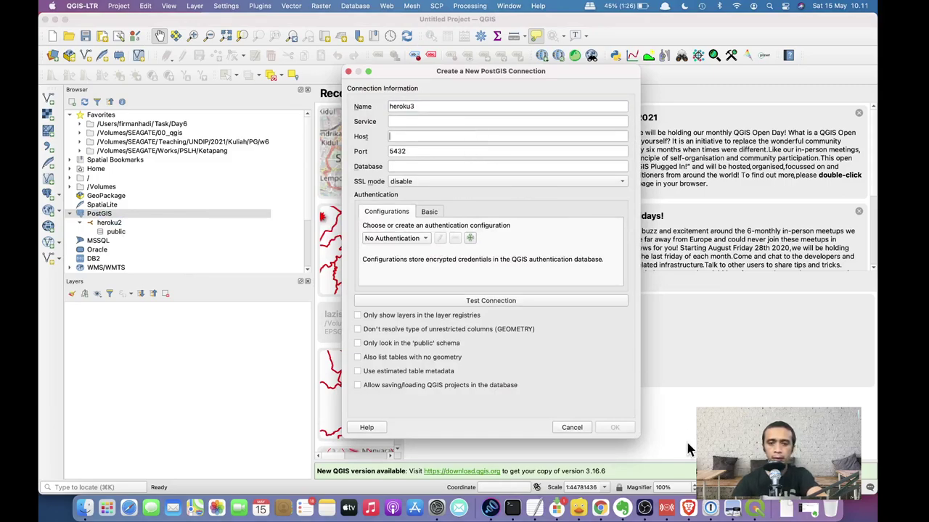
left_click(688, 508)
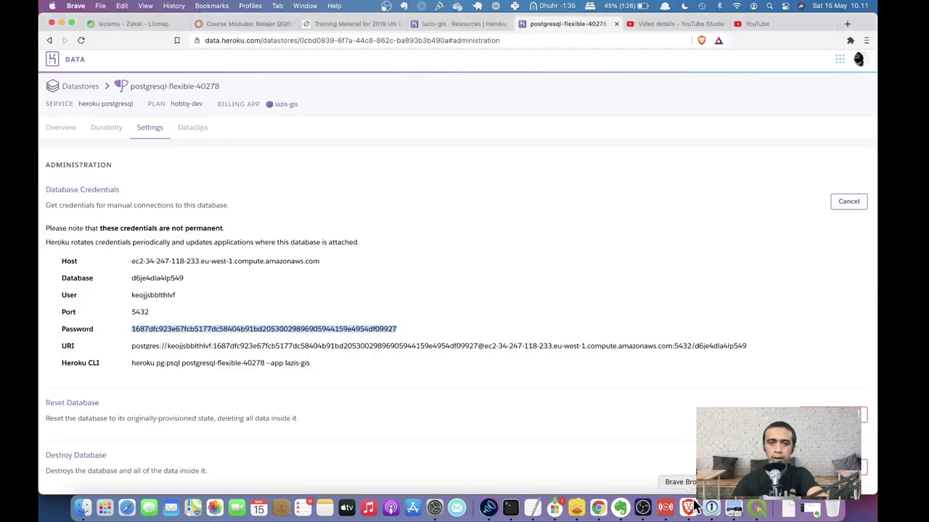
double_click(282, 262)
triple_click(280, 263)
key("super+c")
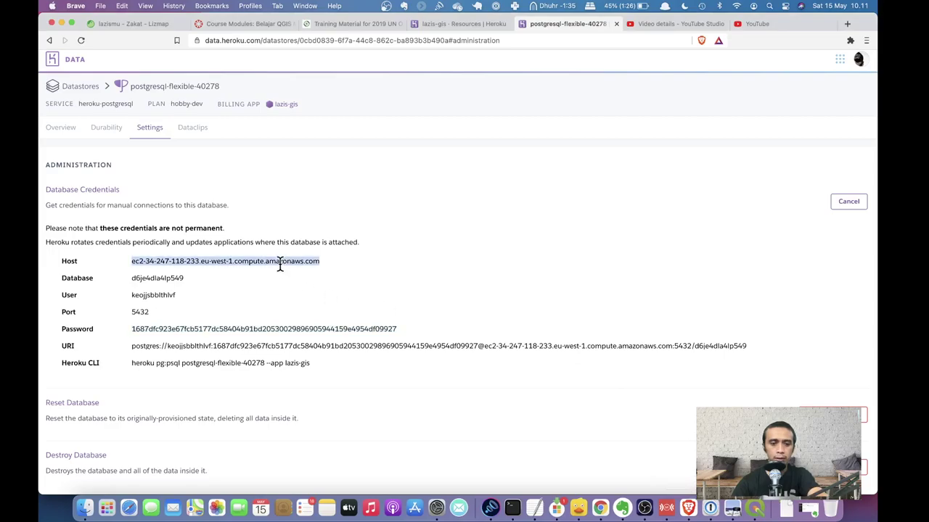
left_click(755, 510)
key("super+v")
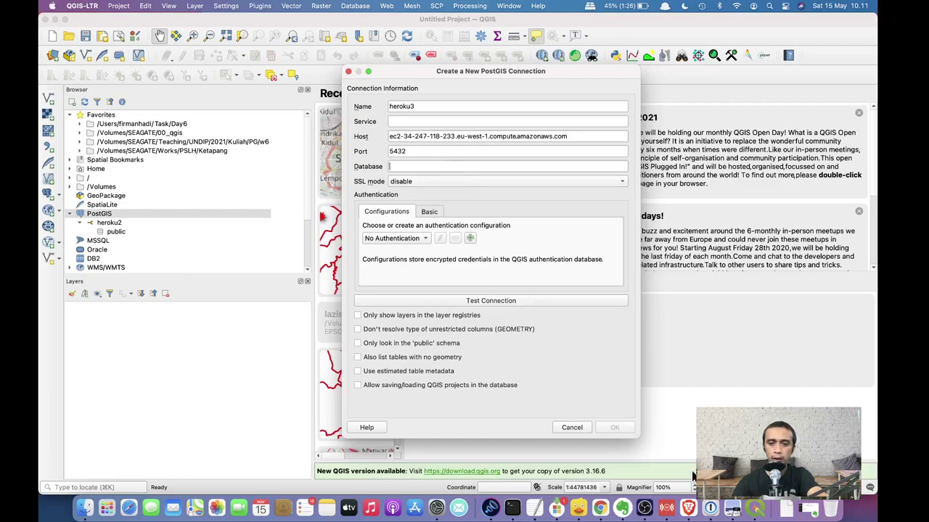
Copy the database name from the Heroku credentials in Brave into the QGIS connection and set its SSL mode to allow.
left_click(689, 508)
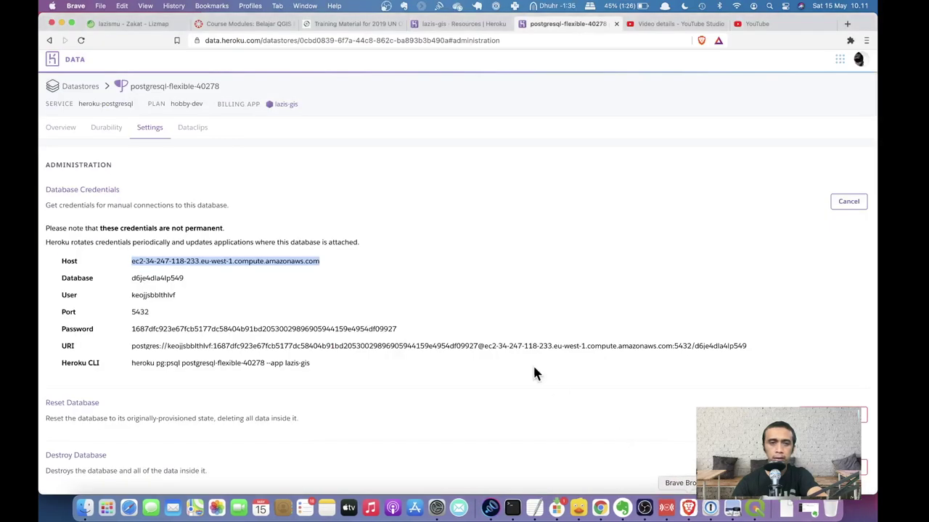
double_click(160, 279)
key("cmd+c")
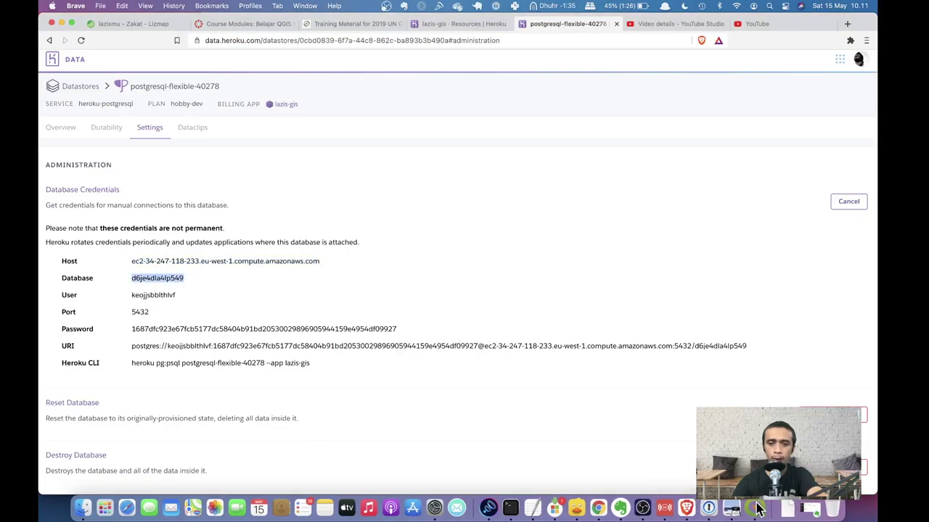
key("cmd+Tab")
key("cmd+v")
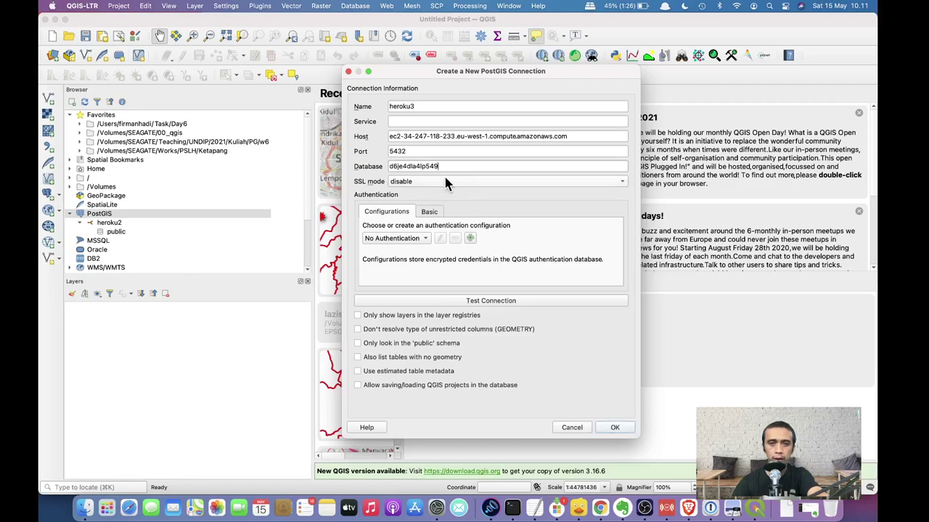
left_click(444, 180)
left_click(437, 194)
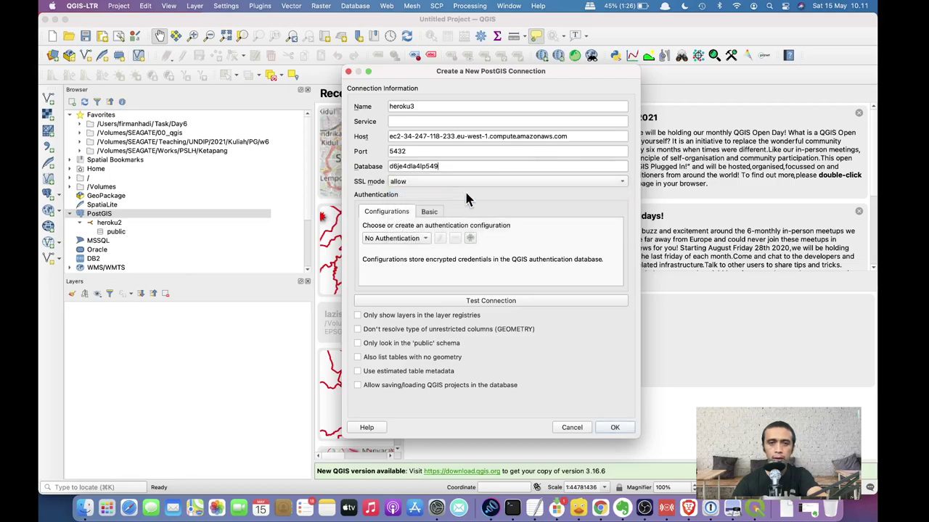
Start a new authentication configuration for the connection, entering and verifying a new master authentication password.
left_click(430, 212)
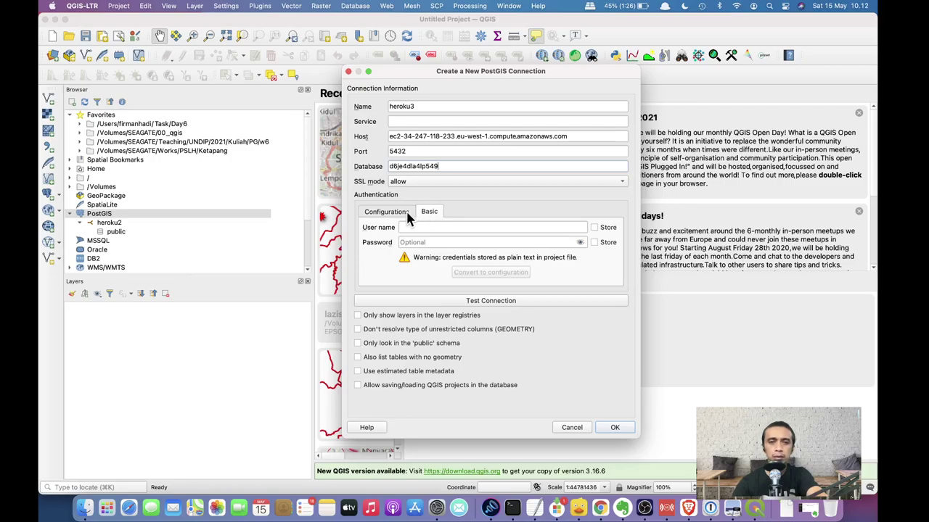
left_click(407, 216)
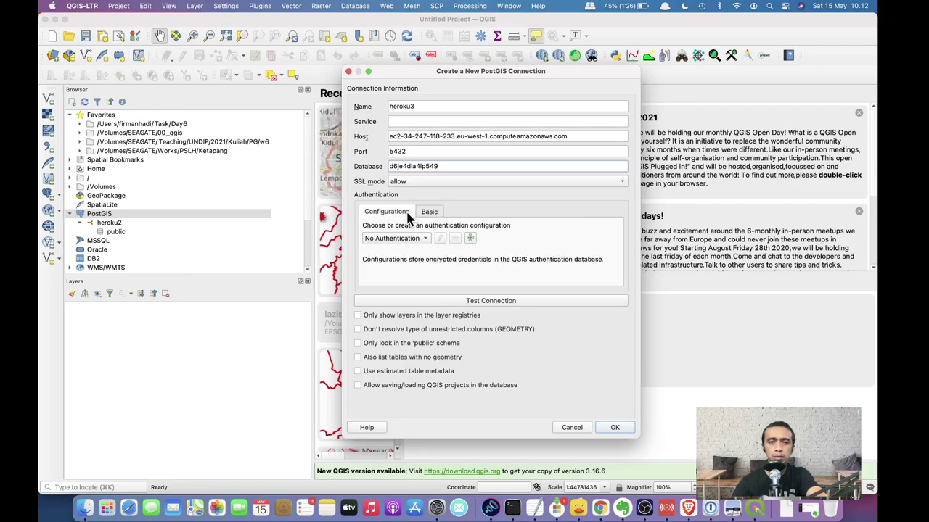
left_click(470, 240)
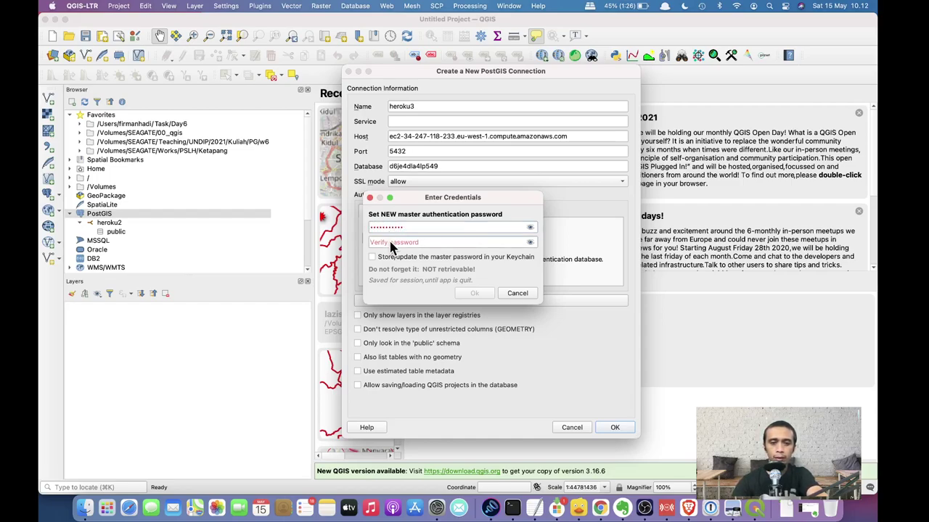
type("••••••••••")
left_click(530, 227)
left_click(531, 242)
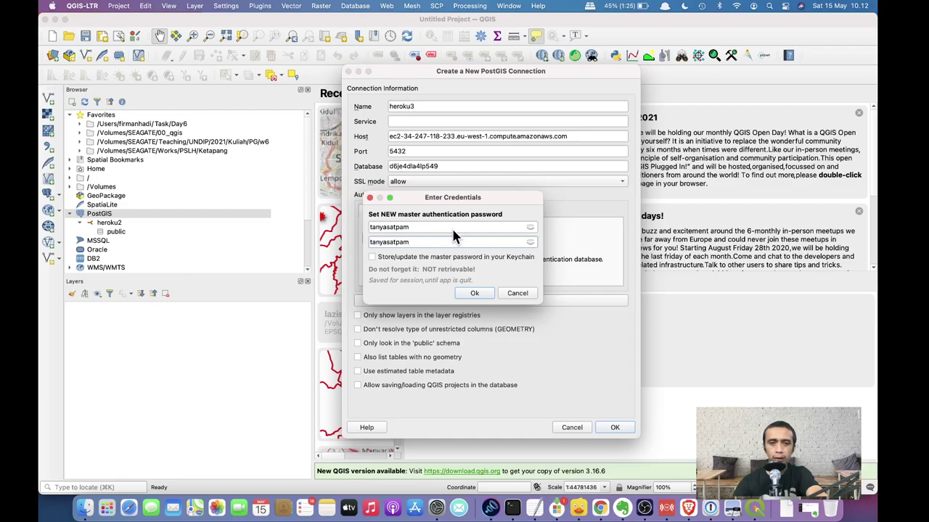
left_click(472, 294)
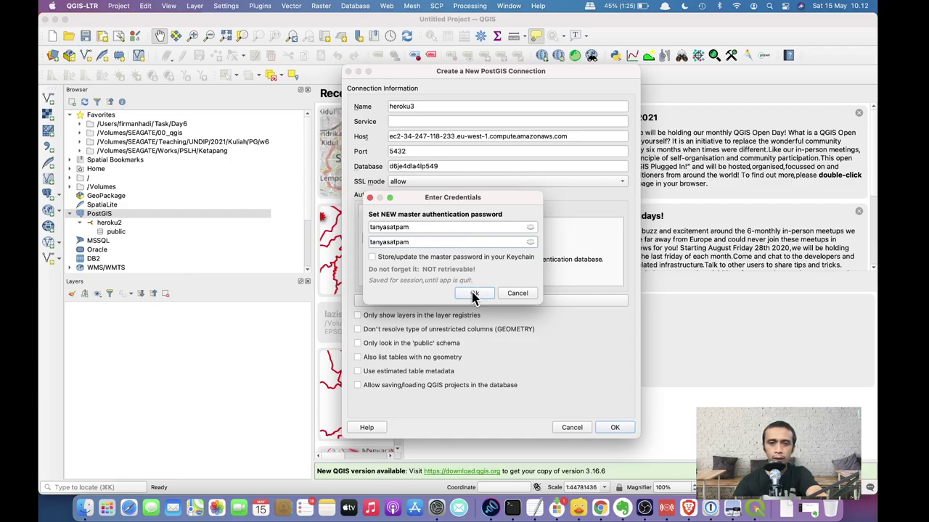
Name the new authentication configuration postgres-heroku.
left_click(458, 186)
type("post")
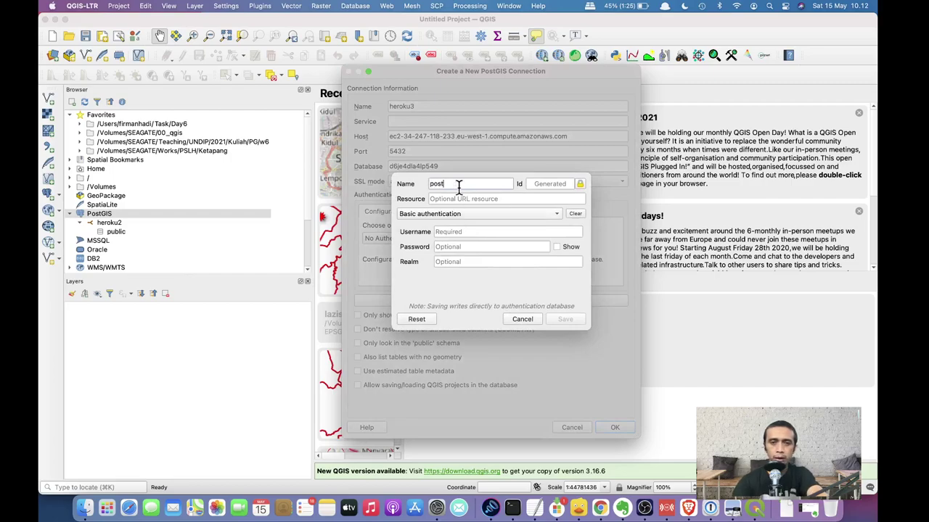
type("gres-heroku")
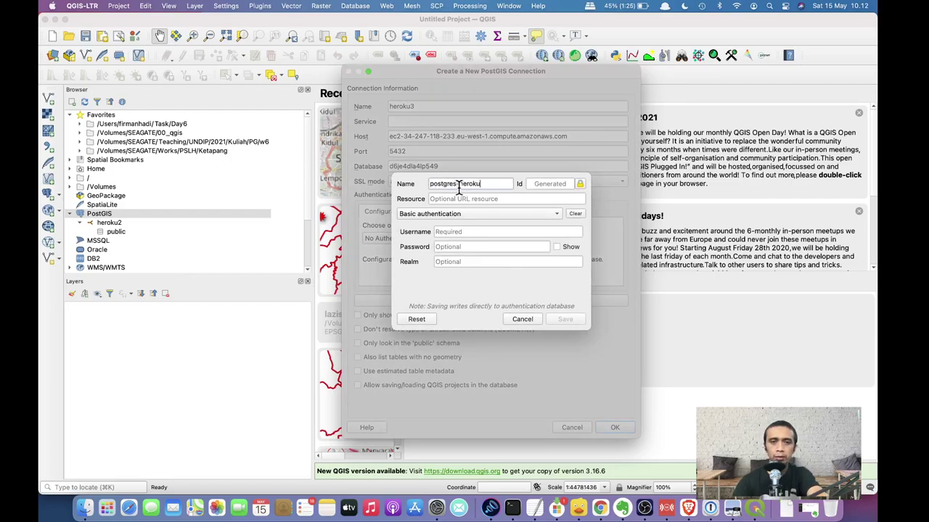
Copy the database user from the Heroku credentials in Brave into the username of the postgres-heroku authentication configuration in QGIS.
left_click(479, 231)
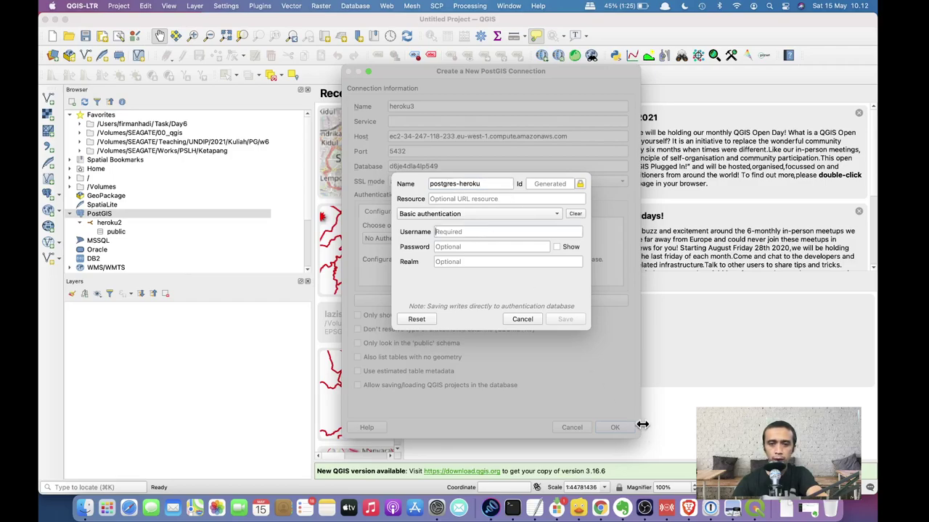
left_click(687, 507)
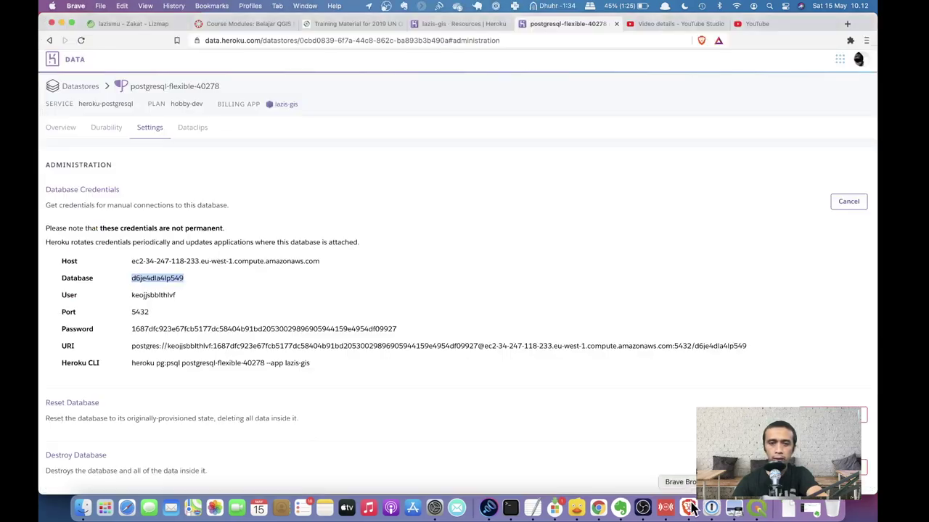
double_click(157, 296)
key("super+c")
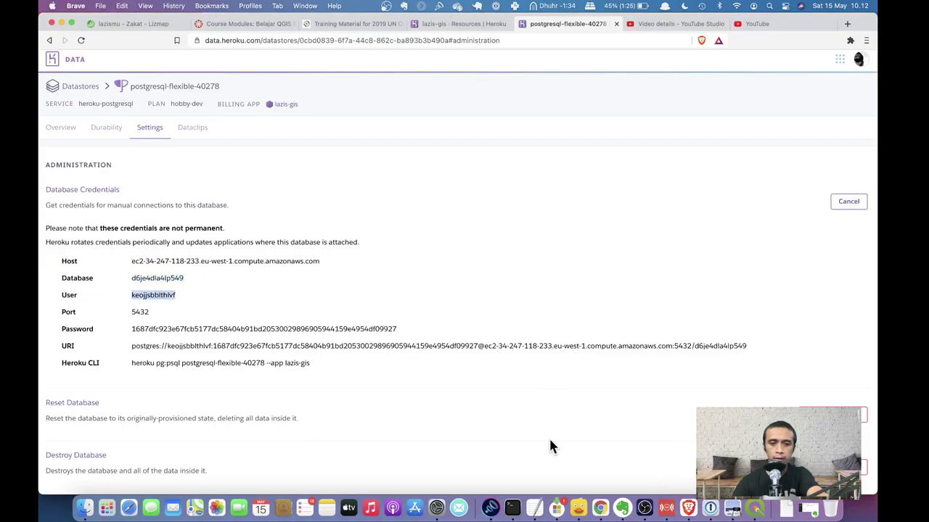
left_click(754, 507)
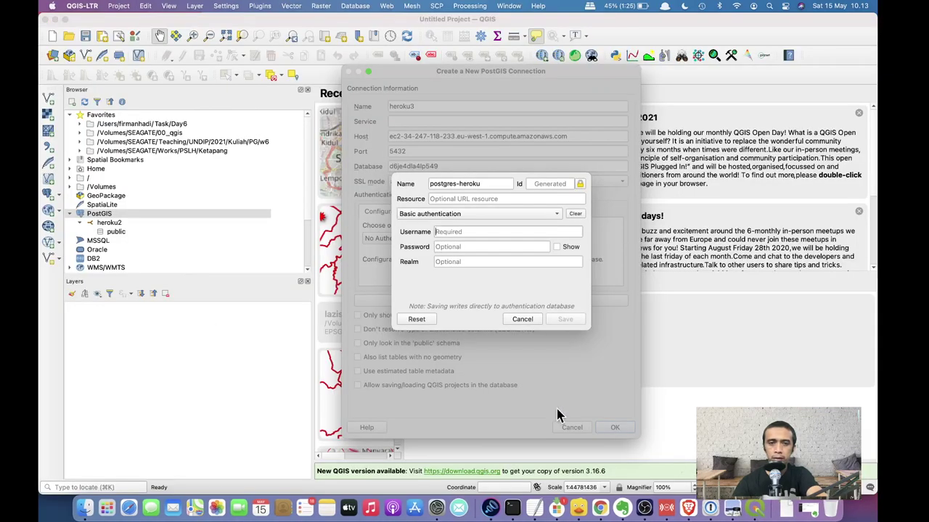
key("super+v")
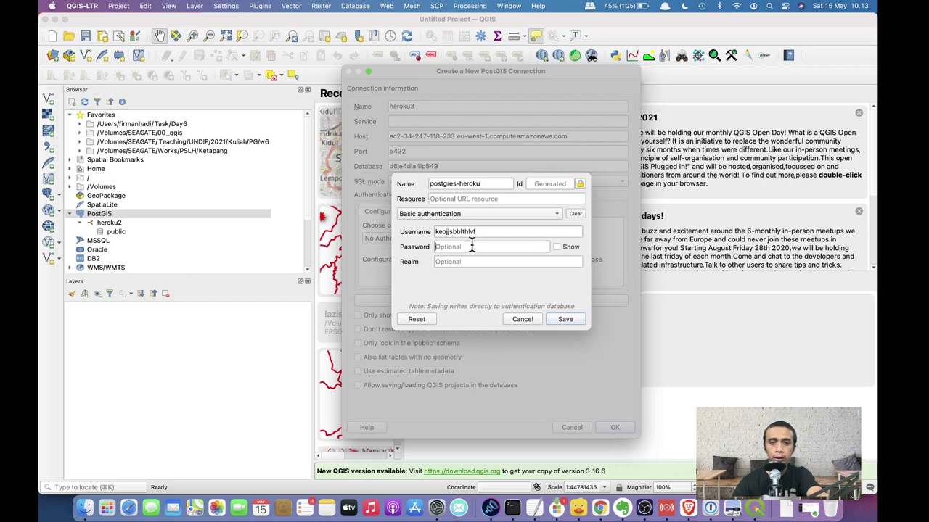
Copy the database password from the Heroku credentials in Brave into the QGIS authentication configuration's password and save the configuration.
left_click(687, 508)
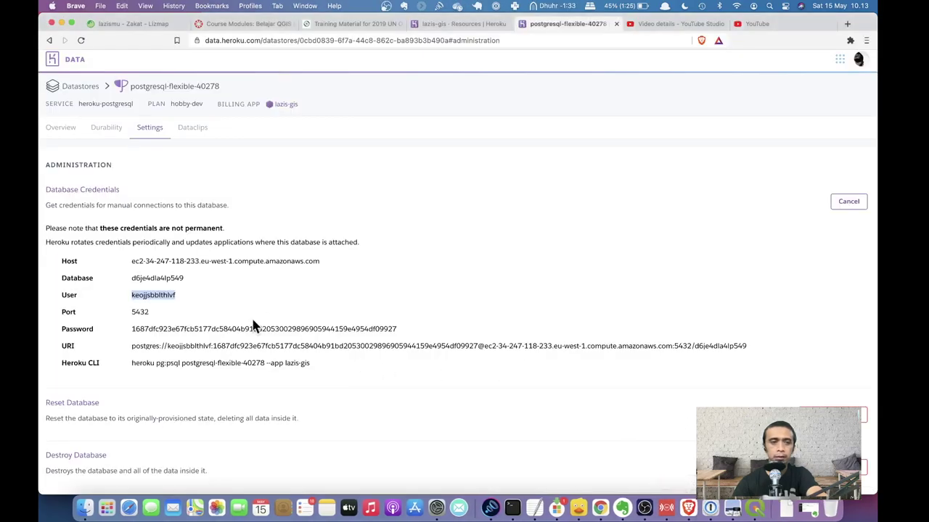
double_click(229, 328)
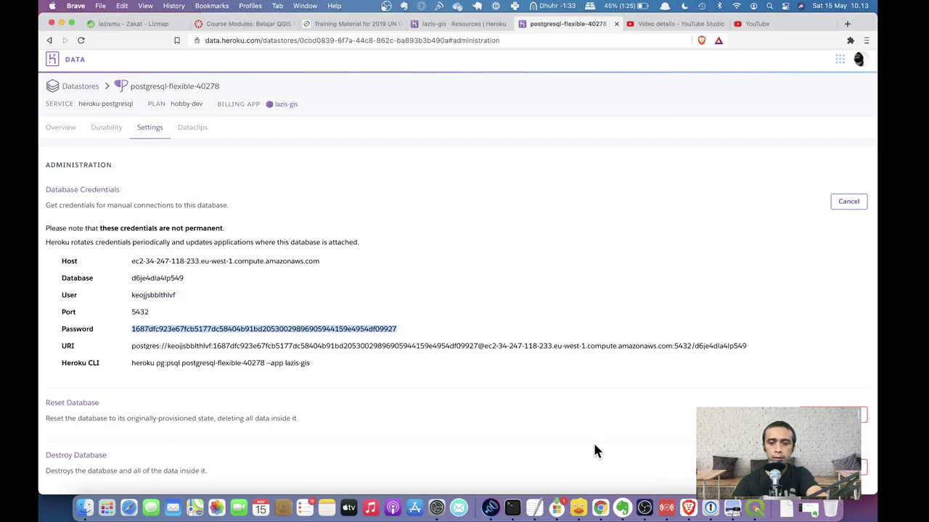
left_click(752, 508)
key("super+v")
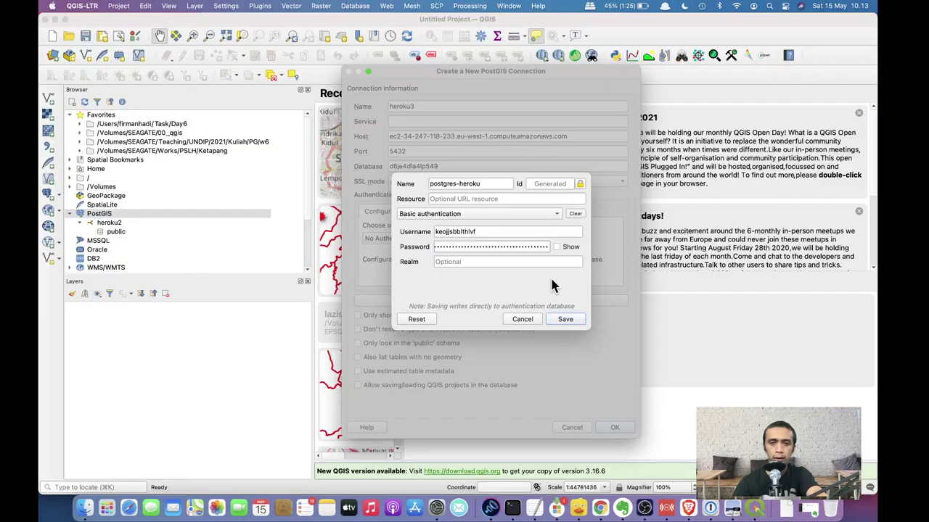
left_click(575, 321)
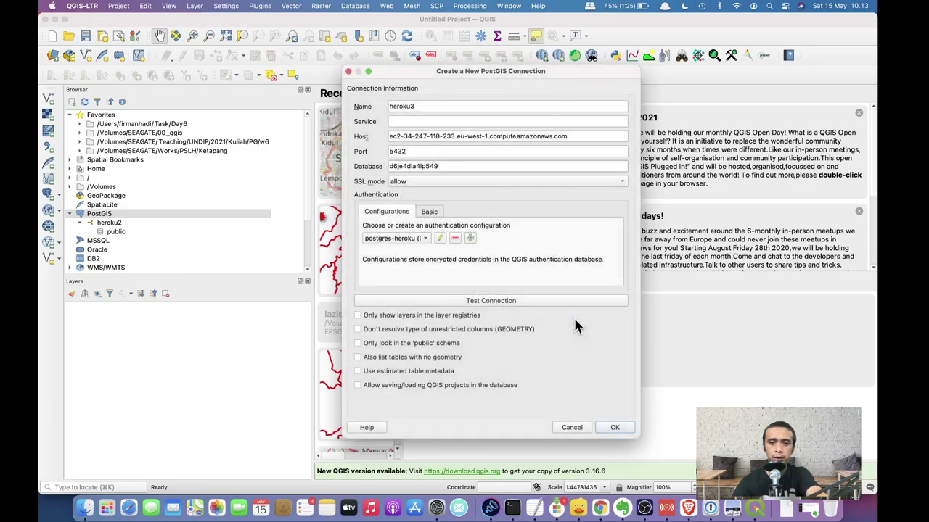
Save the heroku3 PostGIS connection and expand it in the browser tree to list its schemas.
left_click(615, 428)
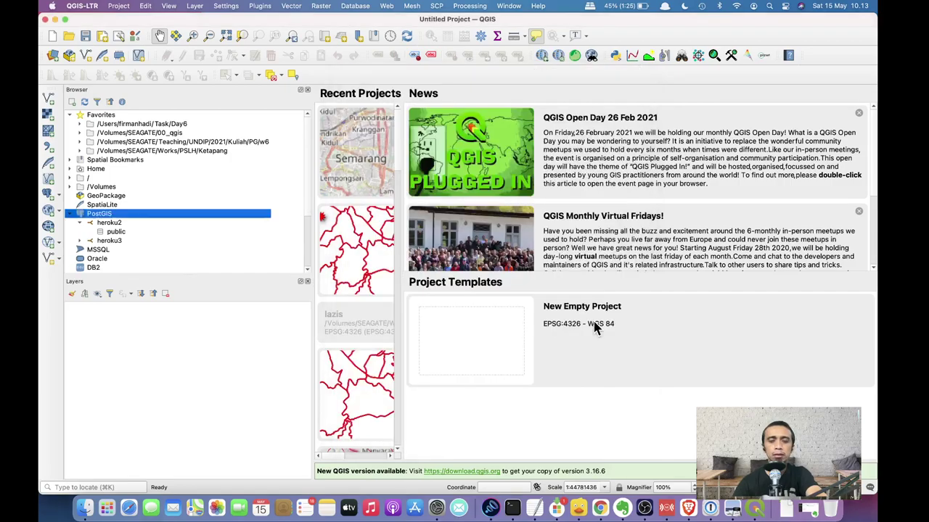
left_click(112, 241)
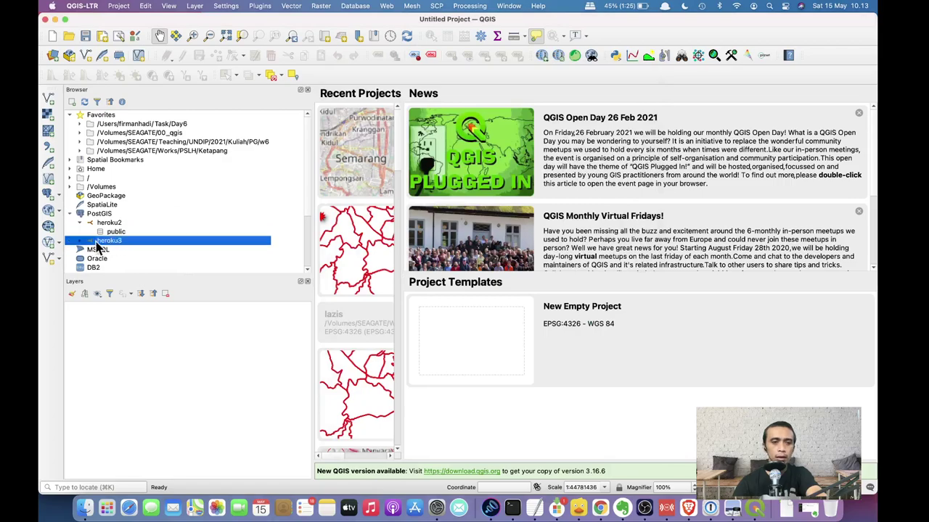
left_click(78, 242)
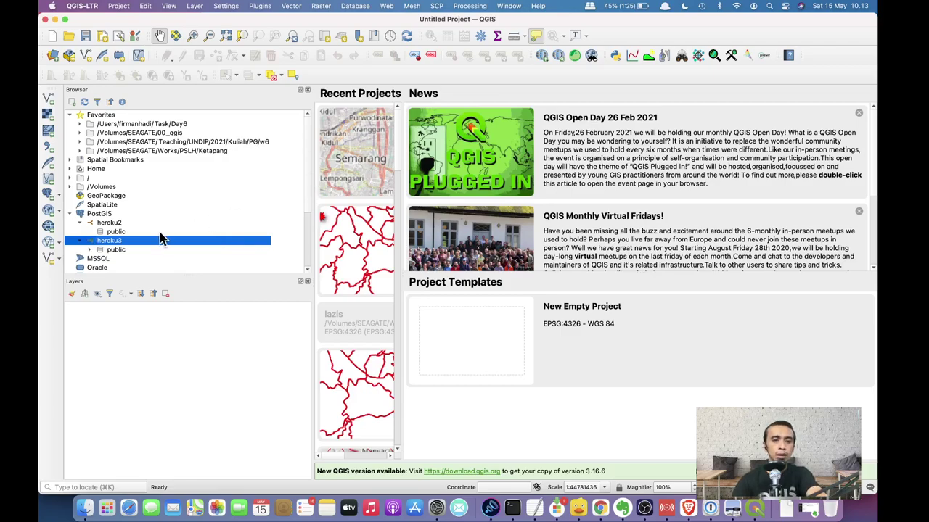
Open the authentication options and widen the ID column of the stored configurations list.
left_click(229, 6)
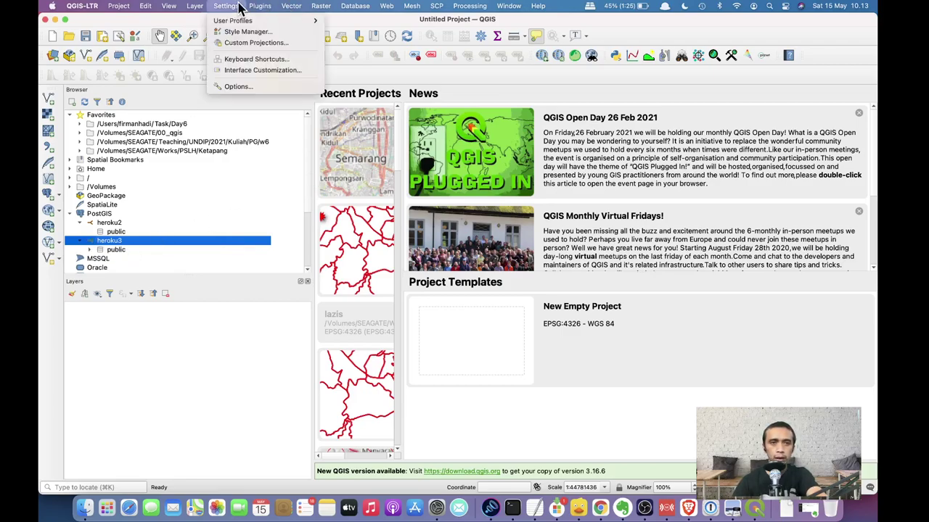
left_click(242, 87)
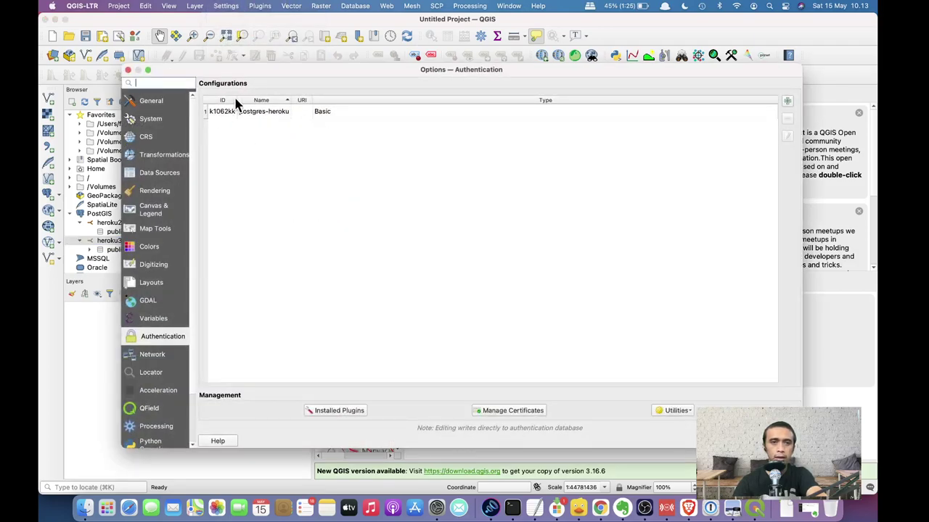
left_click_drag(236, 98, 292, 92)
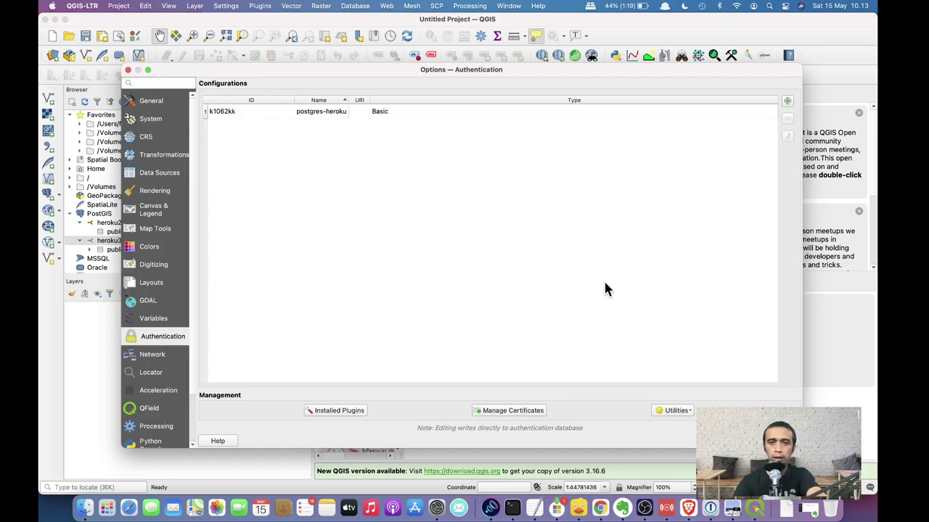
Switch to Finder to examine the qgis-auth database files in the QGIS default profile folder, and return to QGIS to close the options.
left_click(85, 507)
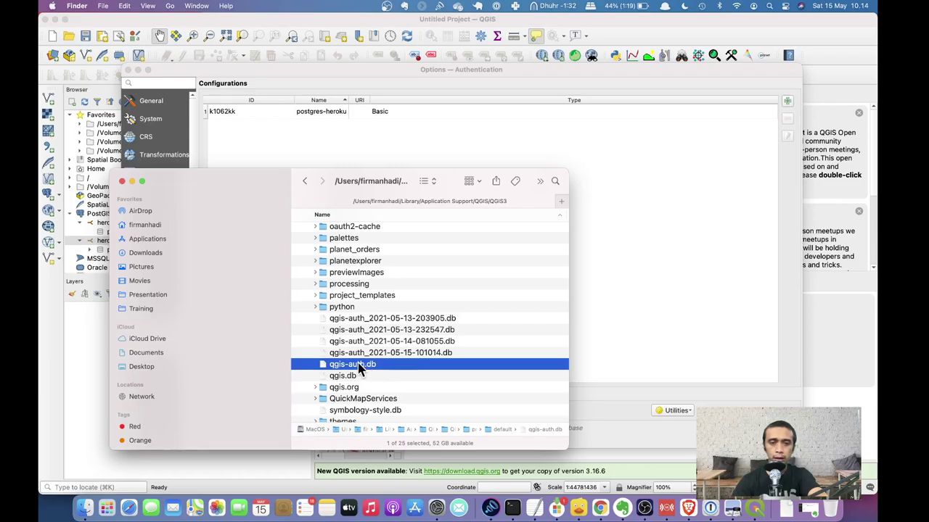
left_click_drag(568, 378, 718, 378)
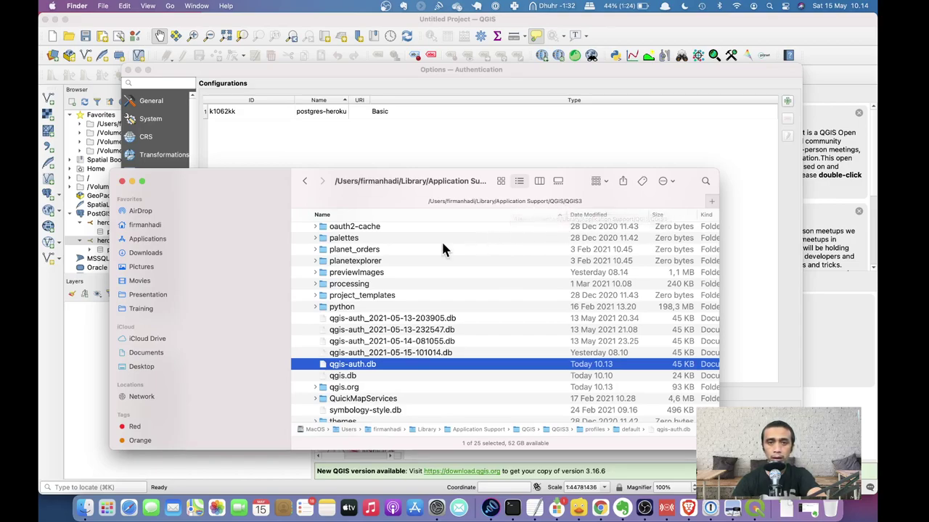
double_click(617, 429)
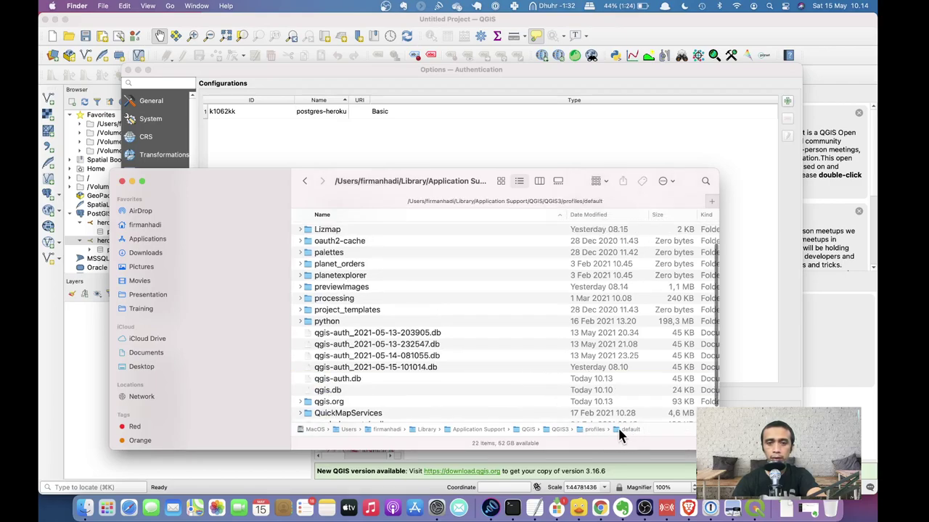
scroll(533, 330, "down", 2)
scroll(530, 326, "up", 5)
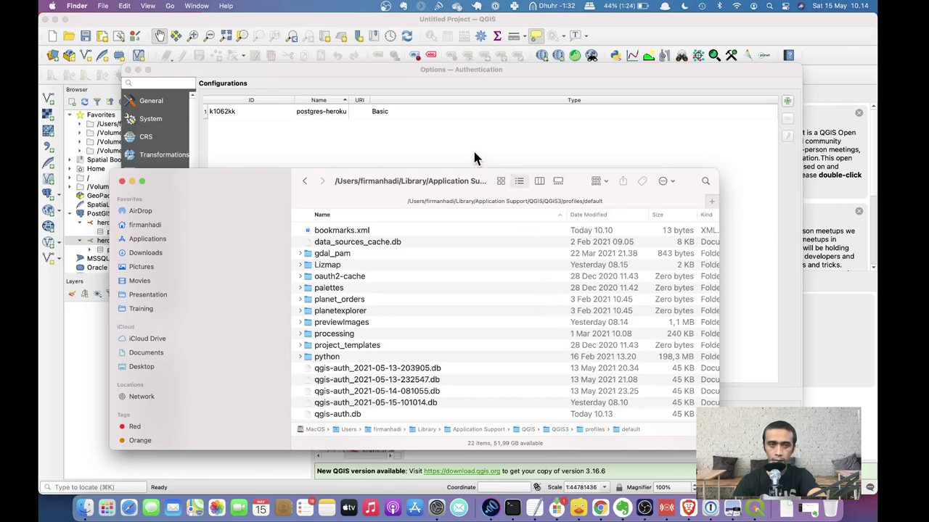
left_click(418, 151)
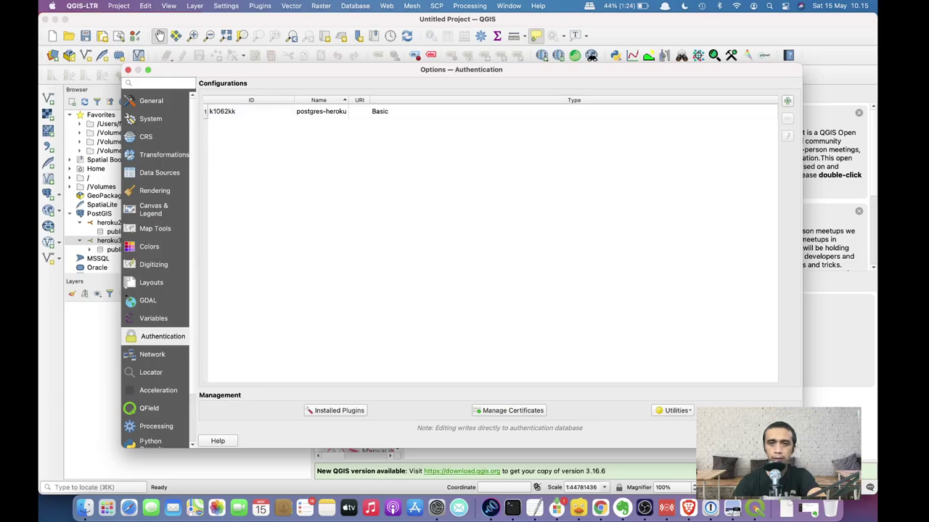
key("Escape")
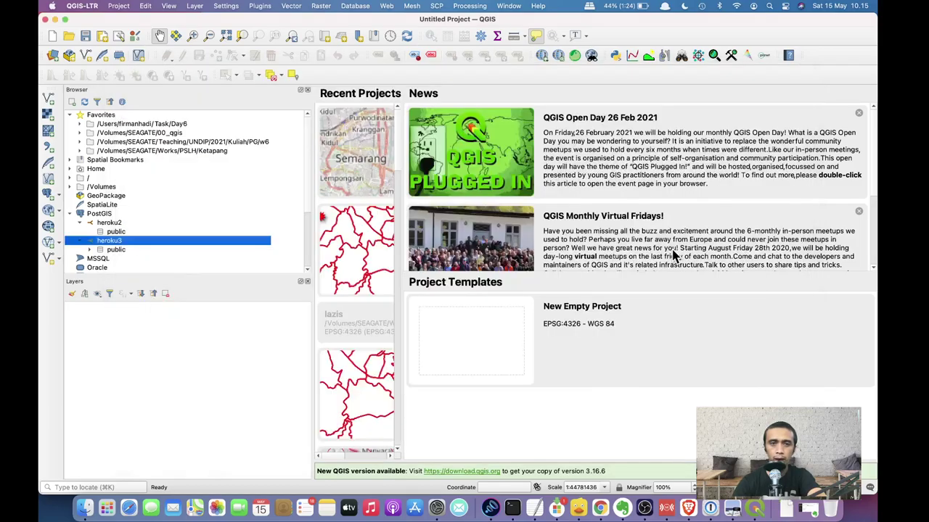